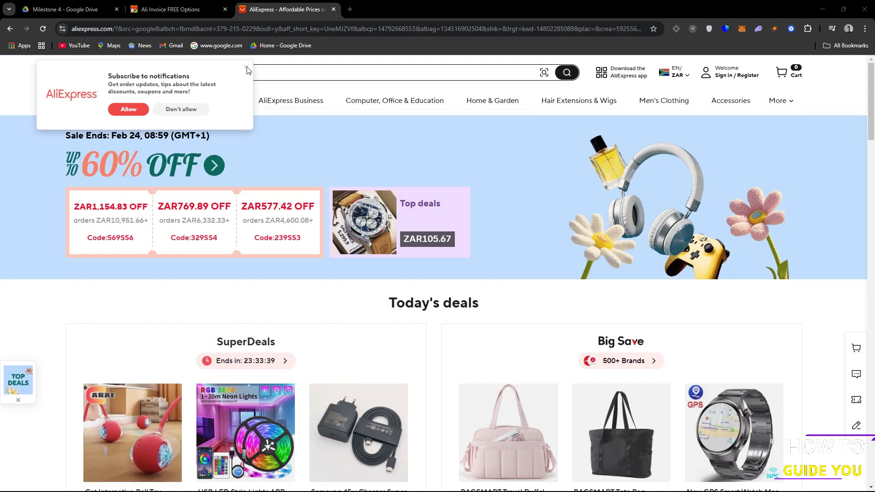
- Dismiss the 'Subscribe to notifications' prompt covering the AliExpress home page
{"action": "left_click", "coordinate": [247, 68]}
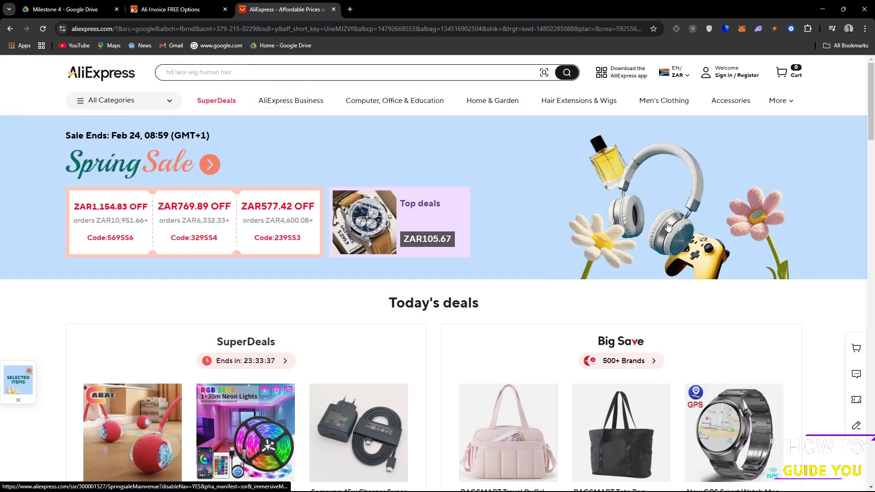
{"action": "scroll", "coordinate": [482, 334], "scroll_direction": "down", "scroll_amount": 5}
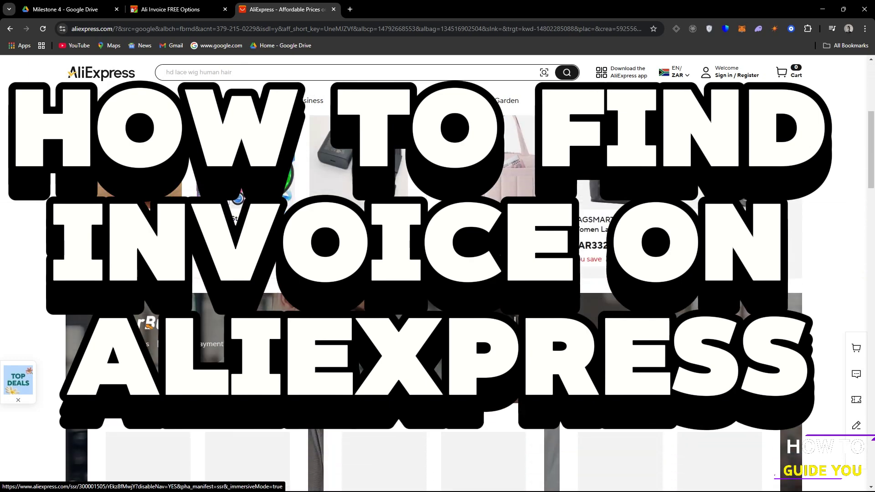
{"action": "scroll", "coordinate": [811, 220], "scroll_direction": "up", "scroll_amount": 3}
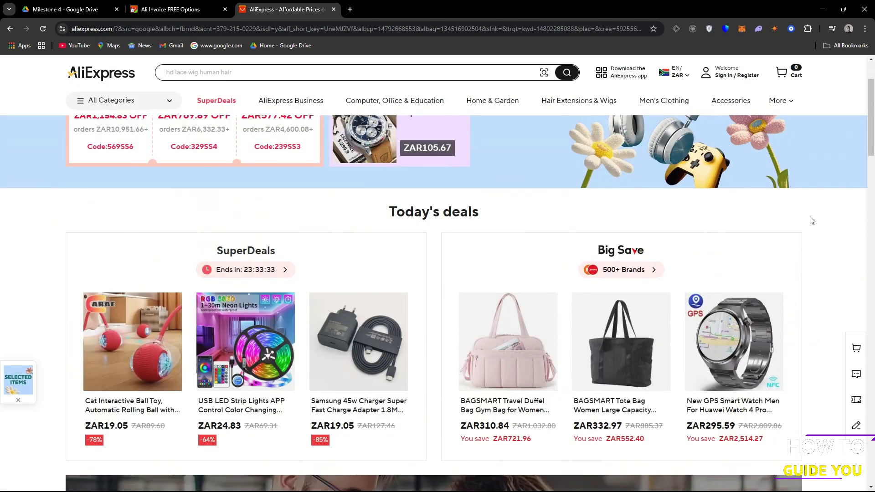
{"action": "scroll", "coordinate": [811, 220], "scroll_direction": "down", "scroll_amount": 3}
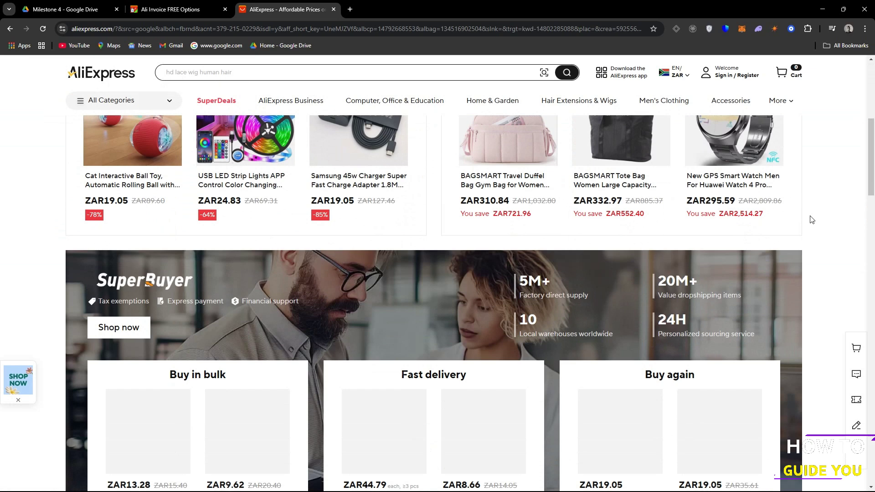
{"action": "scroll", "coordinate": [812, 220], "scroll_direction": "down", "scroll_amount": 2}
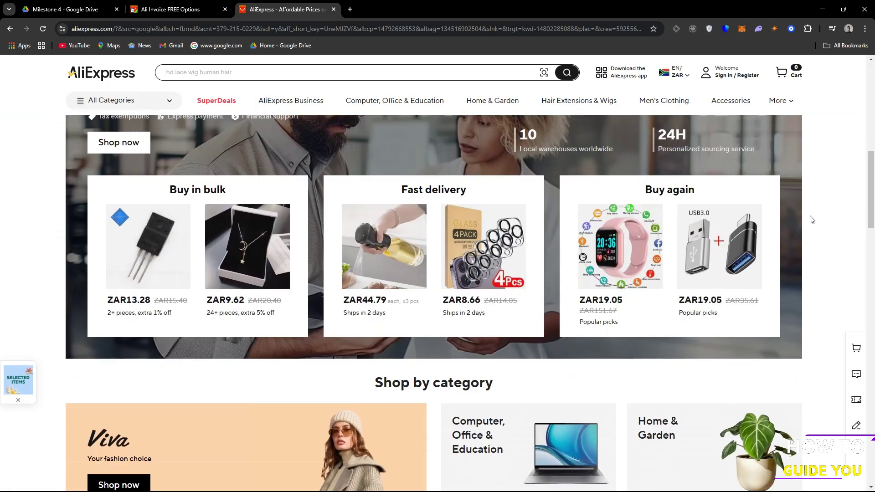
{"action": "scroll", "coordinate": [811, 220], "scroll_direction": "down", "scroll_amount": 2}
{"action": "scroll", "coordinate": [820, 210], "scroll_direction": "down", "scroll_amount": 1}
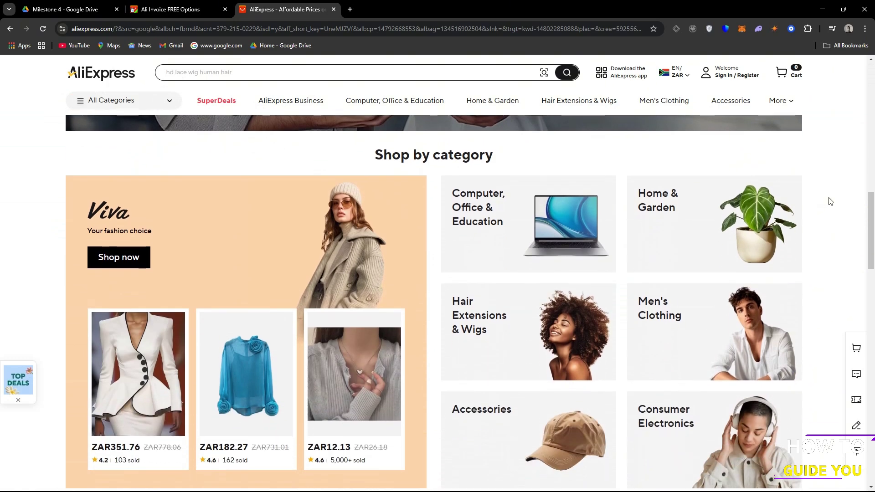
{"action": "scroll", "coordinate": [831, 202], "scroll_direction": "down", "scroll_amount": 2}
{"action": "scroll", "coordinate": [830, 200], "scroll_direction": "down", "scroll_amount": 2}
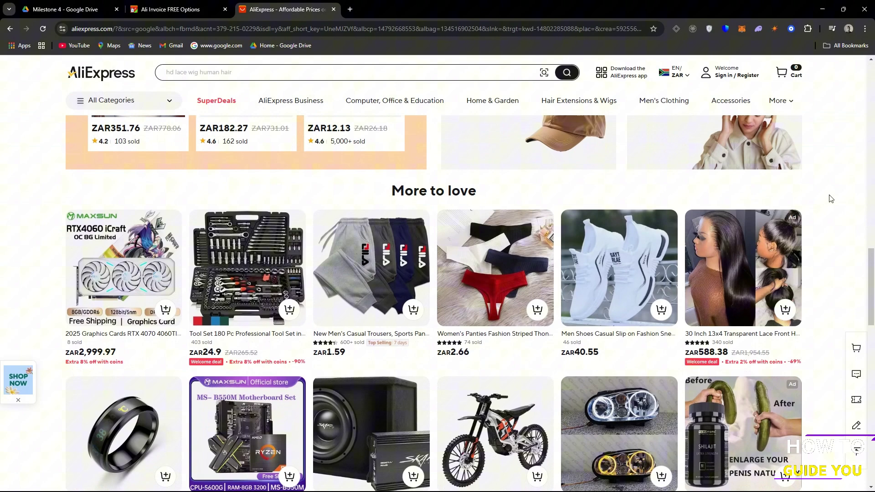
{"action": "scroll", "coordinate": [830, 199], "scroll_direction": "down", "scroll_amount": 2}
{"action": "scroll", "coordinate": [831, 198], "scroll_direction": "down", "scroll_amount": 2}
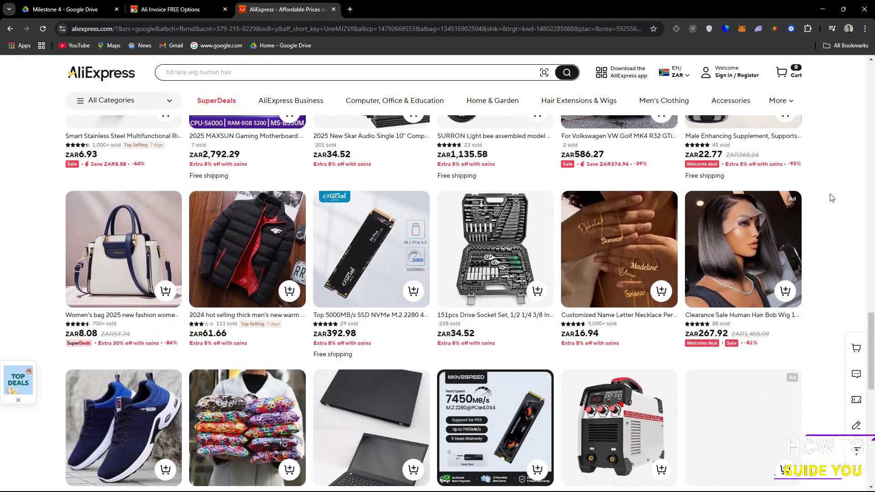
{"action": "scroll", "coordinate": [831, 198], "scroll_direction": "down", "scroll_amount": 2}
{"action": "scroll", "coordinate": [831, 197], "scroll_direction": "down", "scroll_amount": 1}
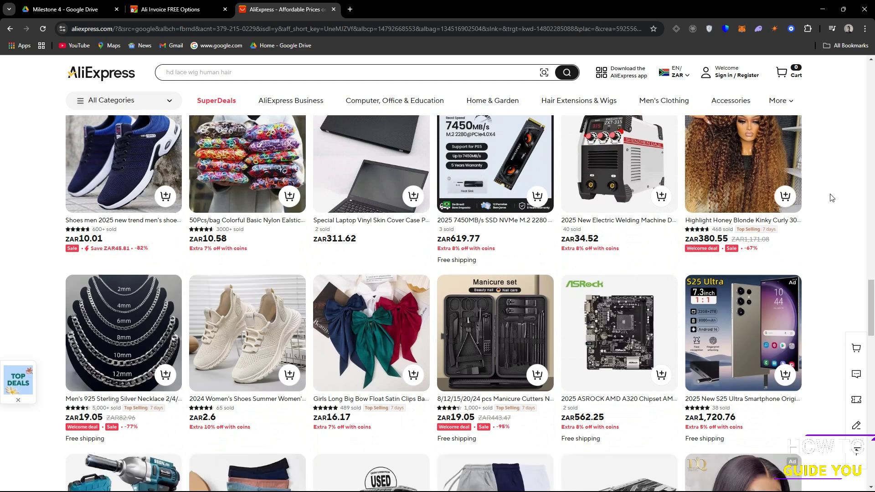
{"action": "scroll", "coordinate": [831, 198], "scroll_direction": "down", "scroll_amount": 2}
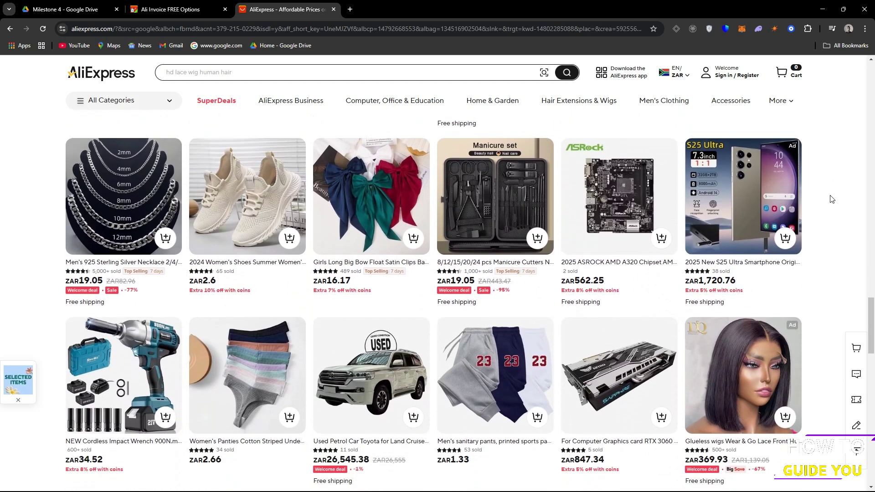
{"action": "scroll", "coordinate": [830, 199], "scroll_direction": "down", "scroll_amount": 2}
{"action": "scroll", "coordinate": [831, 199], "scroll_direction": "down", "scroll_amount": 2}
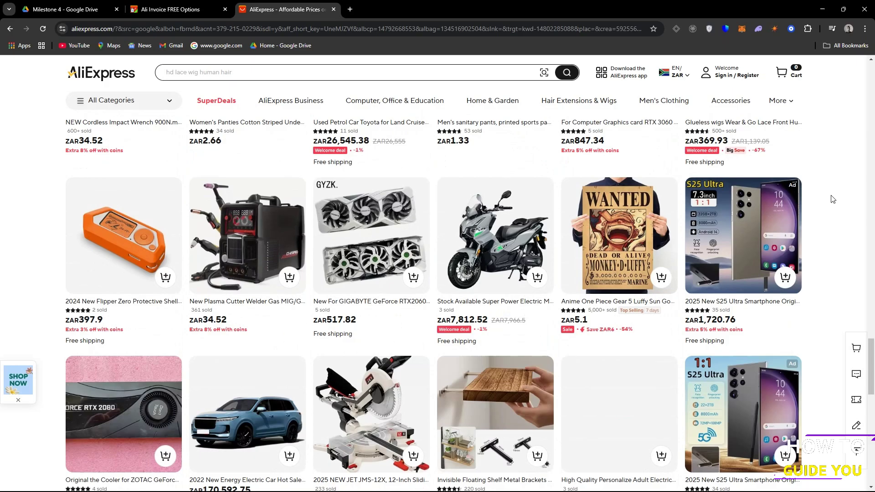
{"action": "scroll", "coordinate": [832, 199], "scroll_direction": "down", "scroll_amount": 3}
{"action": "scroll", "coordinate": [831, 199], "scroll_direction": "down", "scroll_amount": 2}
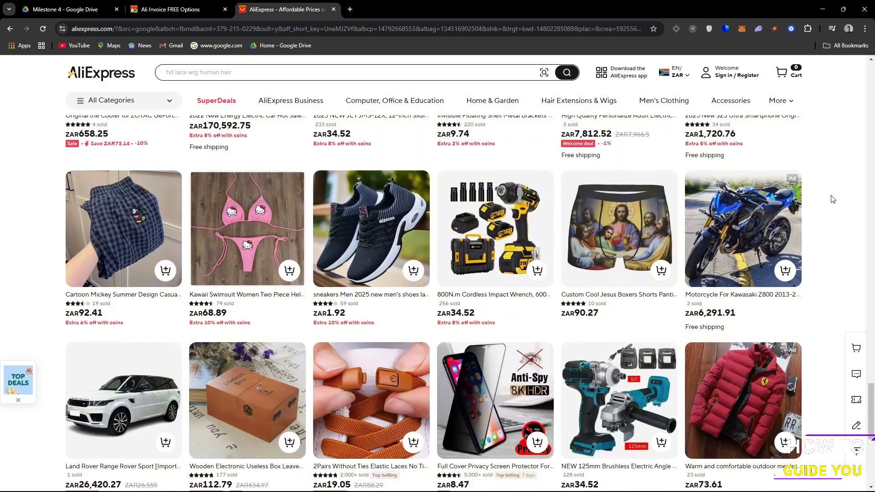
{"action": "scroll", "coordinate": [831, 199], "scroll_direction": "down", "scroll_amount": 3}
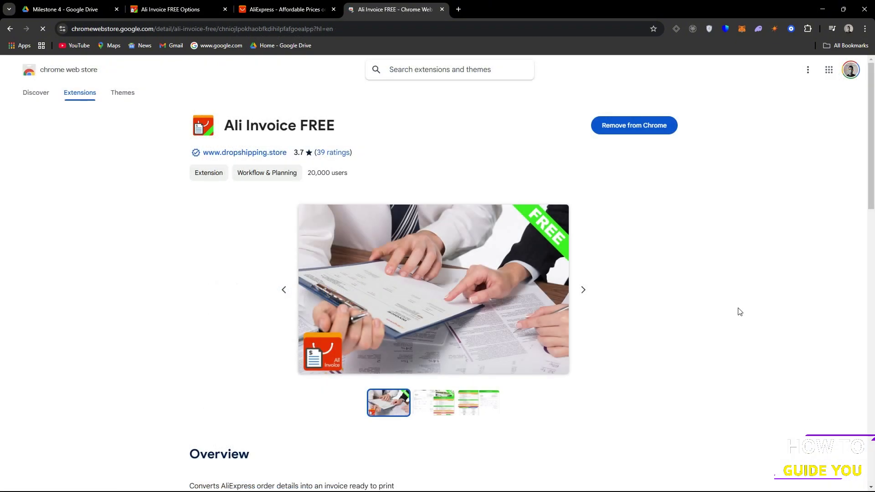
{"action": "scroll", "coordinate": [627, 329], "scroll_direction": "down", "scroll_amount": 3}
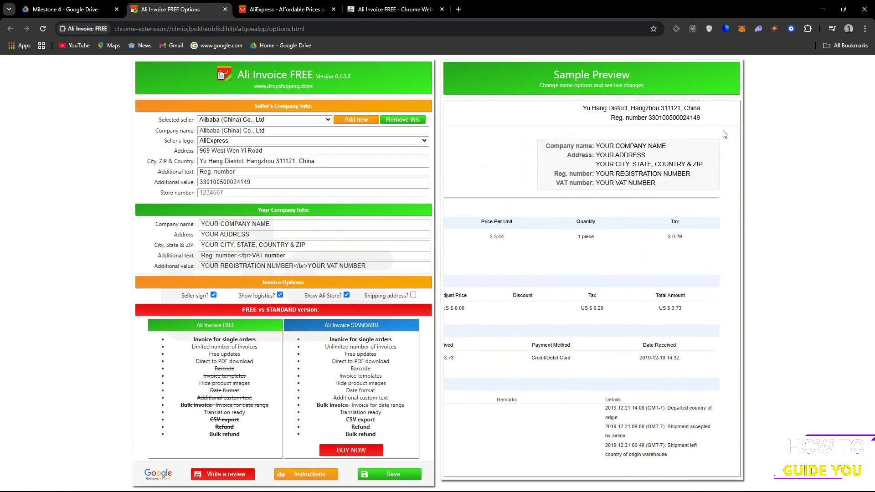
{"action": "scroll", "coordinate": [734, 115], "scroll_direction": "up", "scroll_amount": 1}
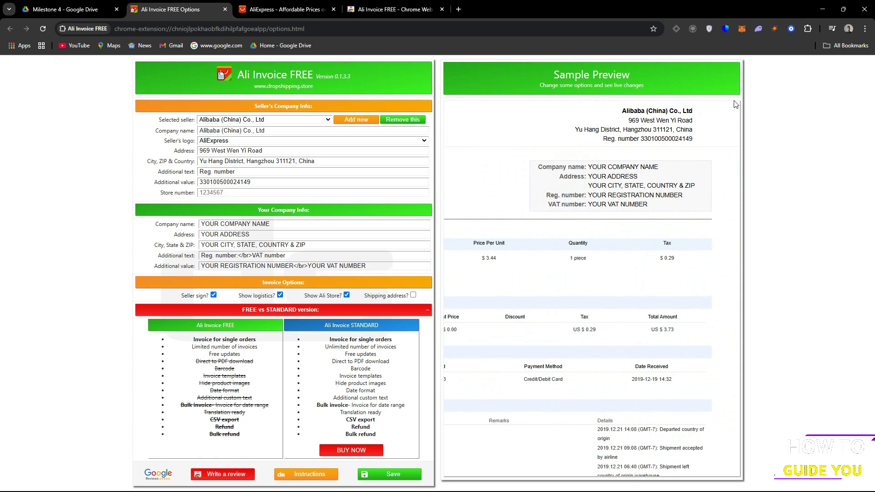
- Focus the Company name and Address fields for editing beside the live invoice preview
{"action": "left_click", "coordinate": [326, 223]}
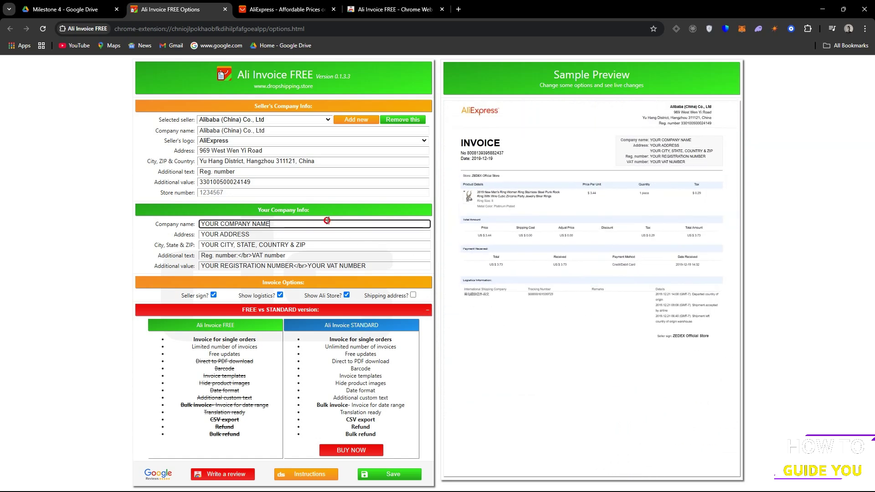
{"action": "left_click", "coordinate": [312, 235]}
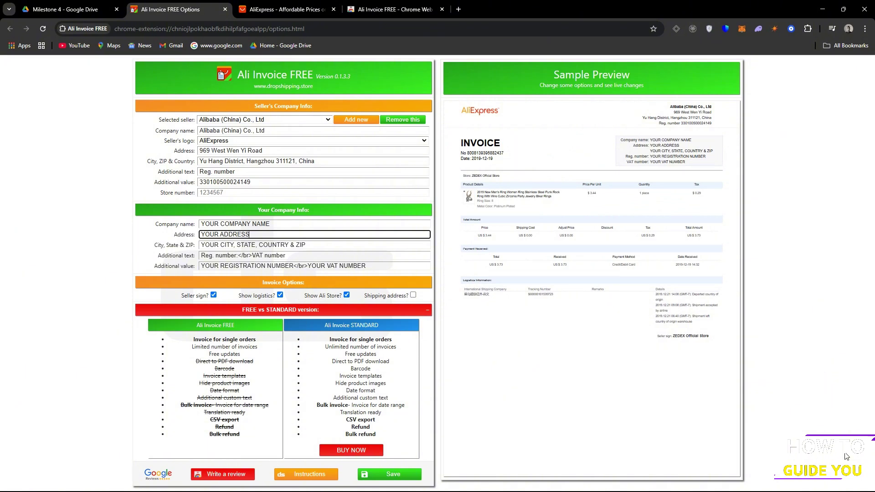
{"action": "left_click", "coordinate": [734, 116]}
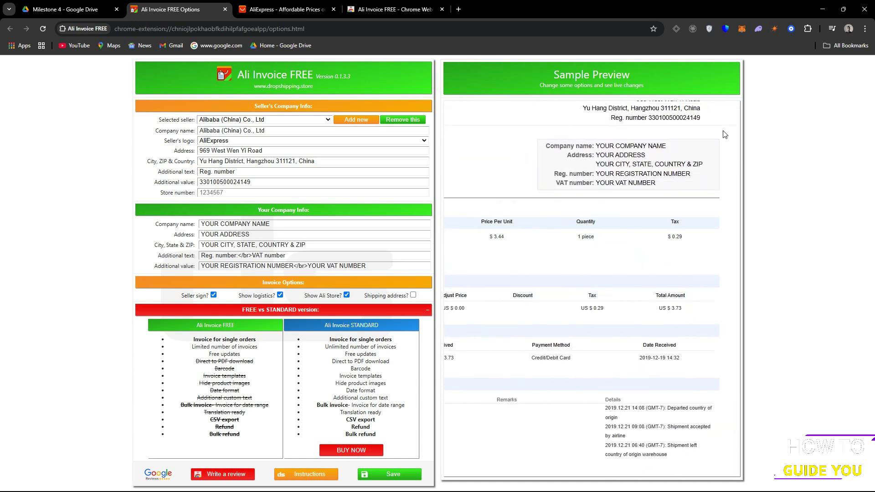
{"action": "scroll", "coordinate": [733, 115], "scroll_direction": "up", "scroll_amount": 1}
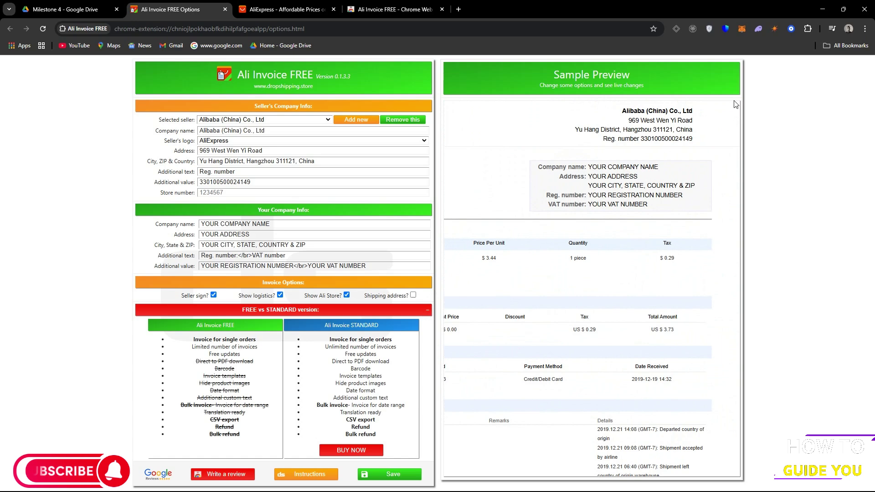
{"action": "left_click", "coordinate": [327, 224]}
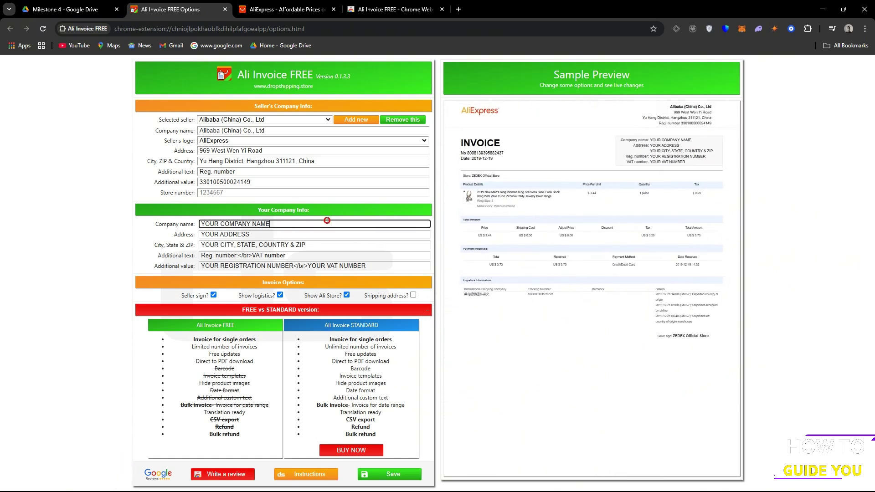